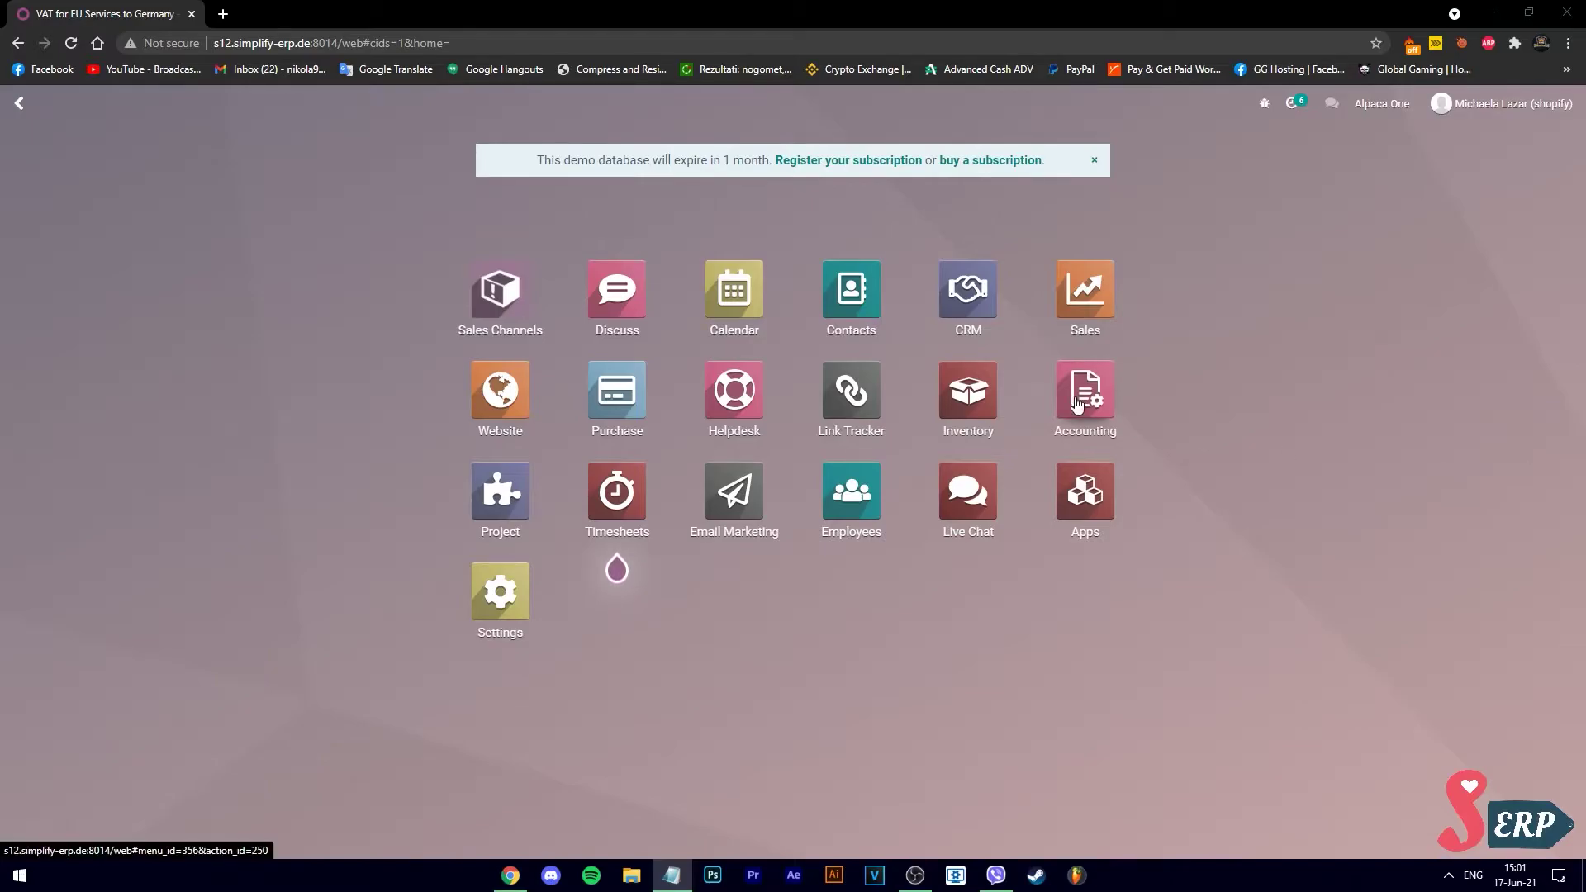
left_click(1084, 293)
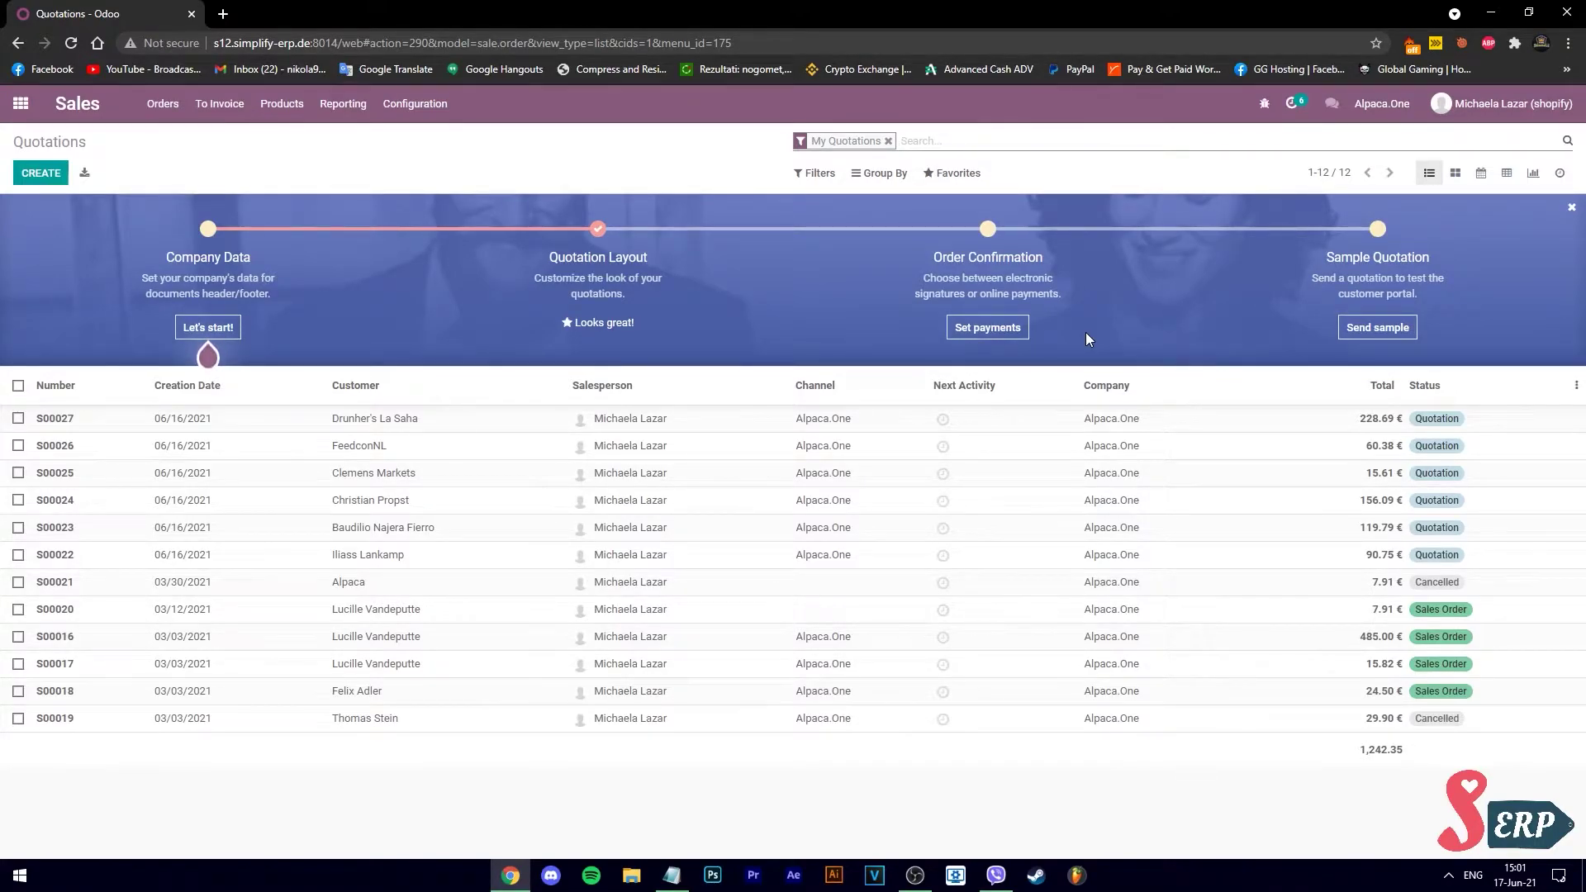
left_click(40, 171)
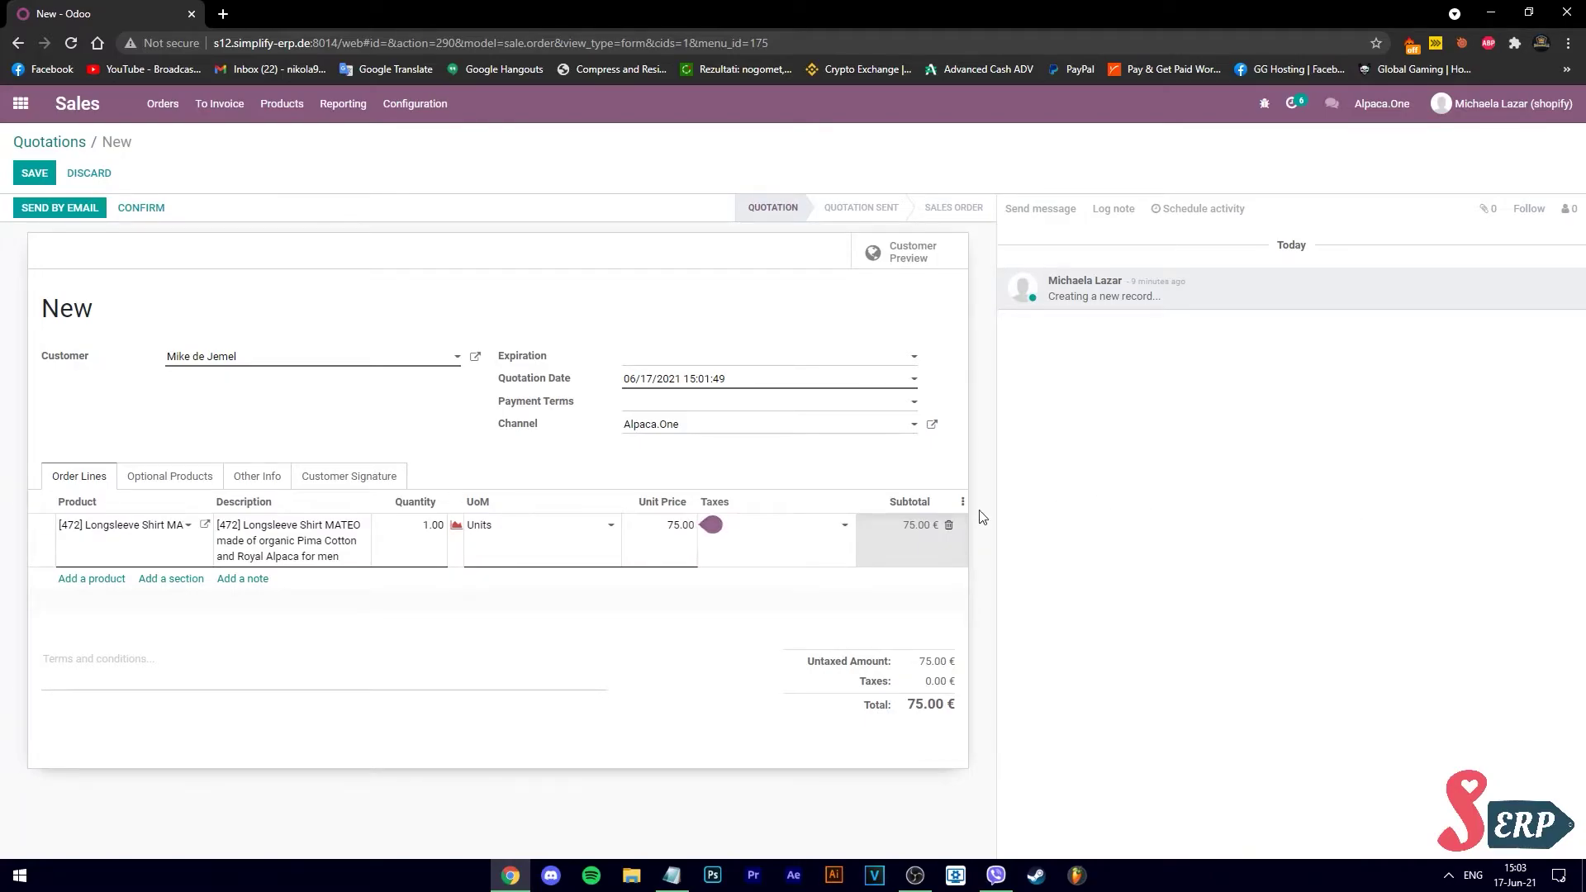
left_click(483, 372)
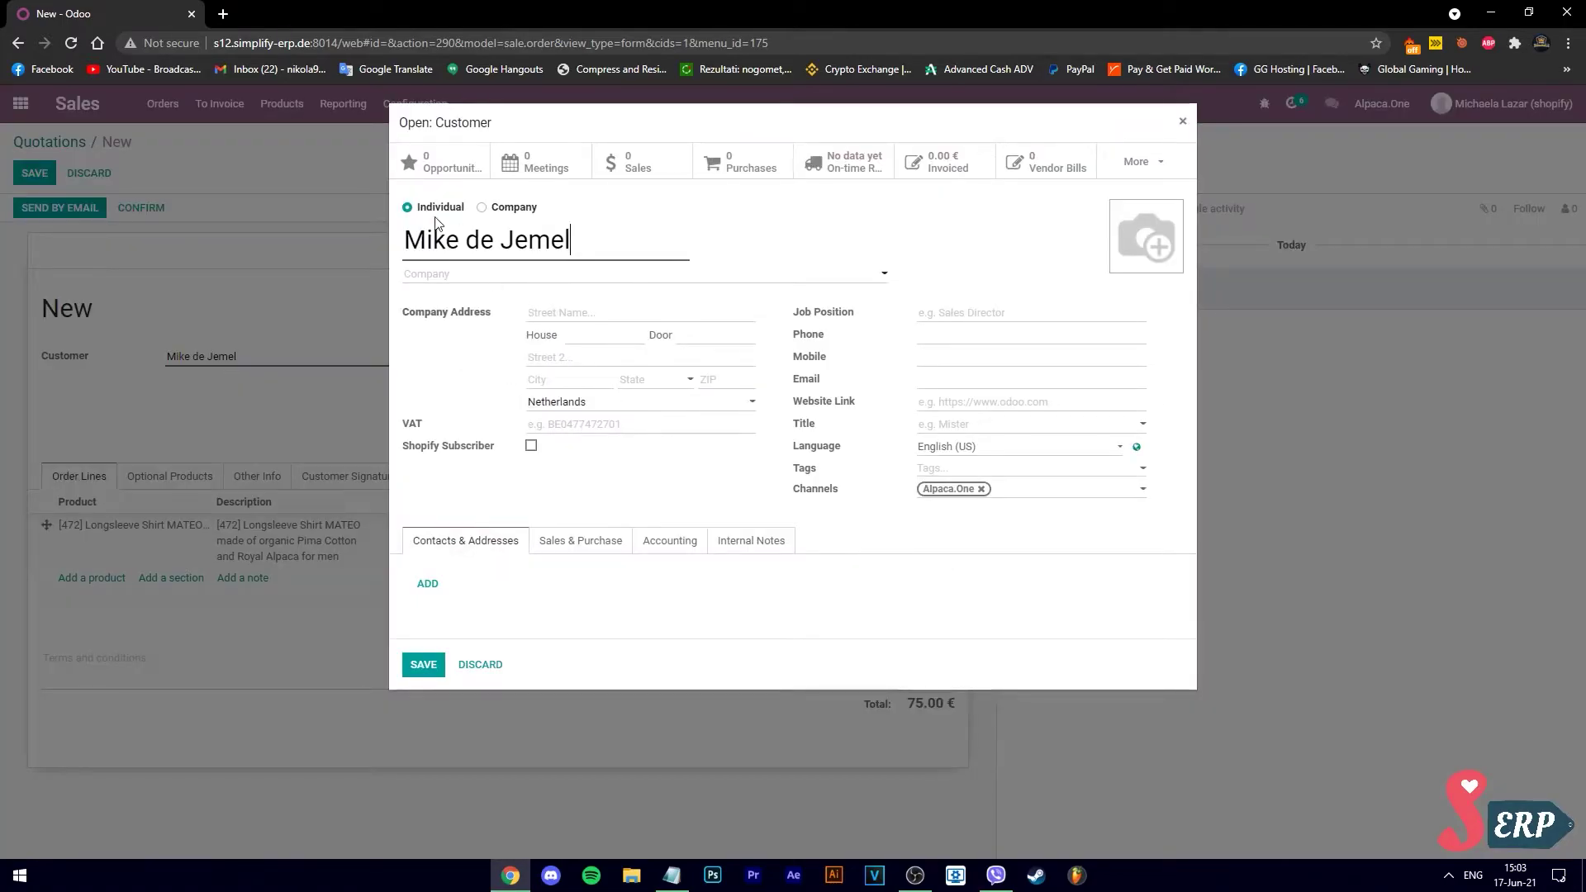
left_click(423, 664)
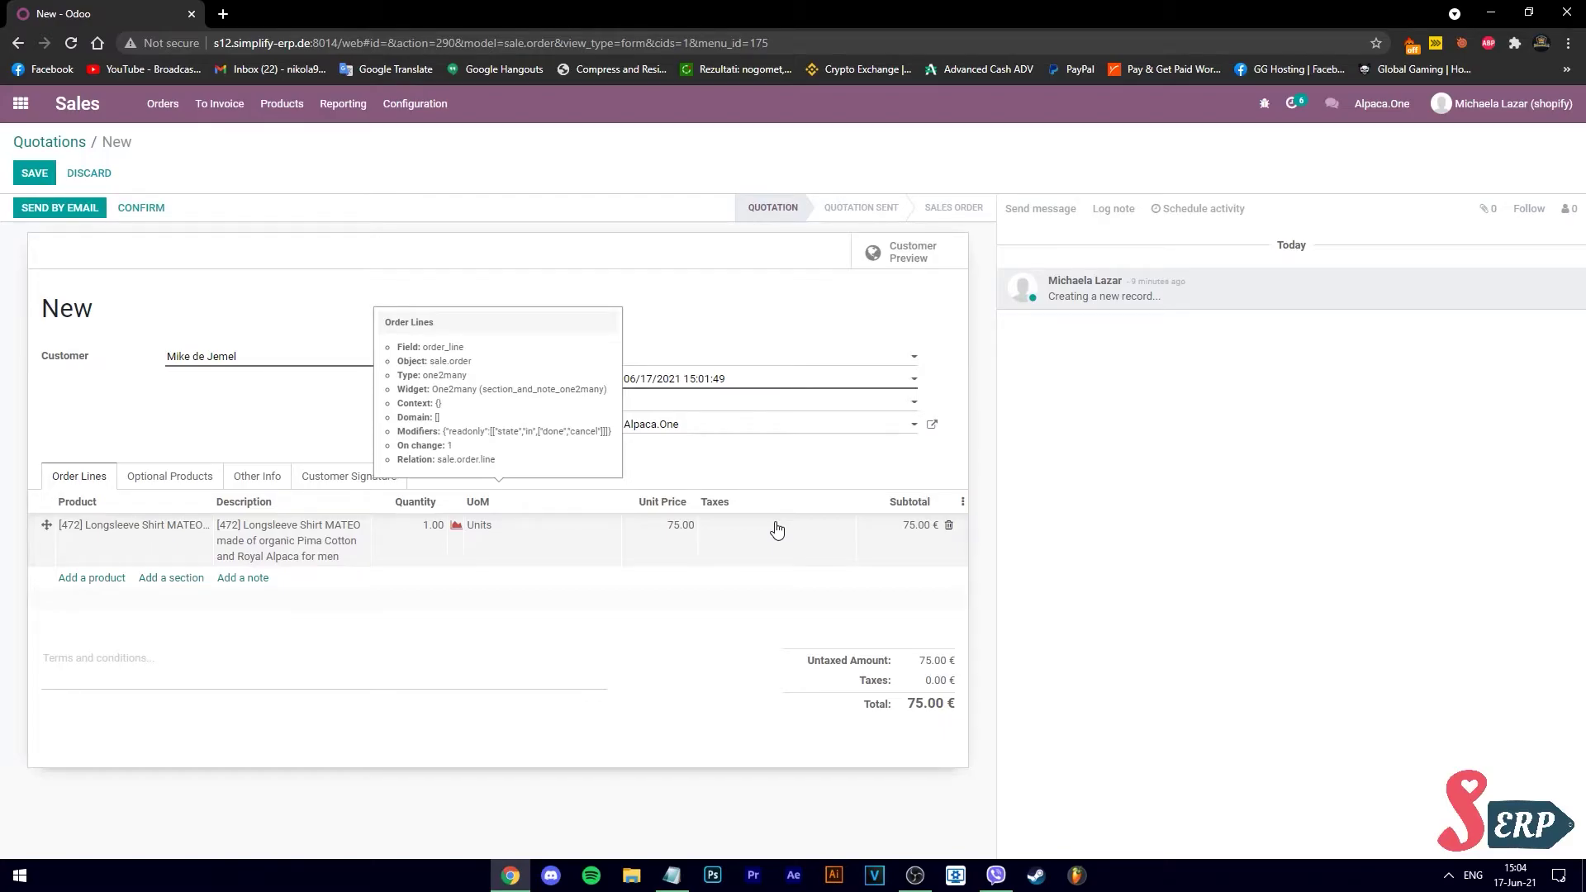
Step: Apply VAT for EU Services to Netherlands to the shirt line, adding 15.75 € tax
left_click(777, 528)
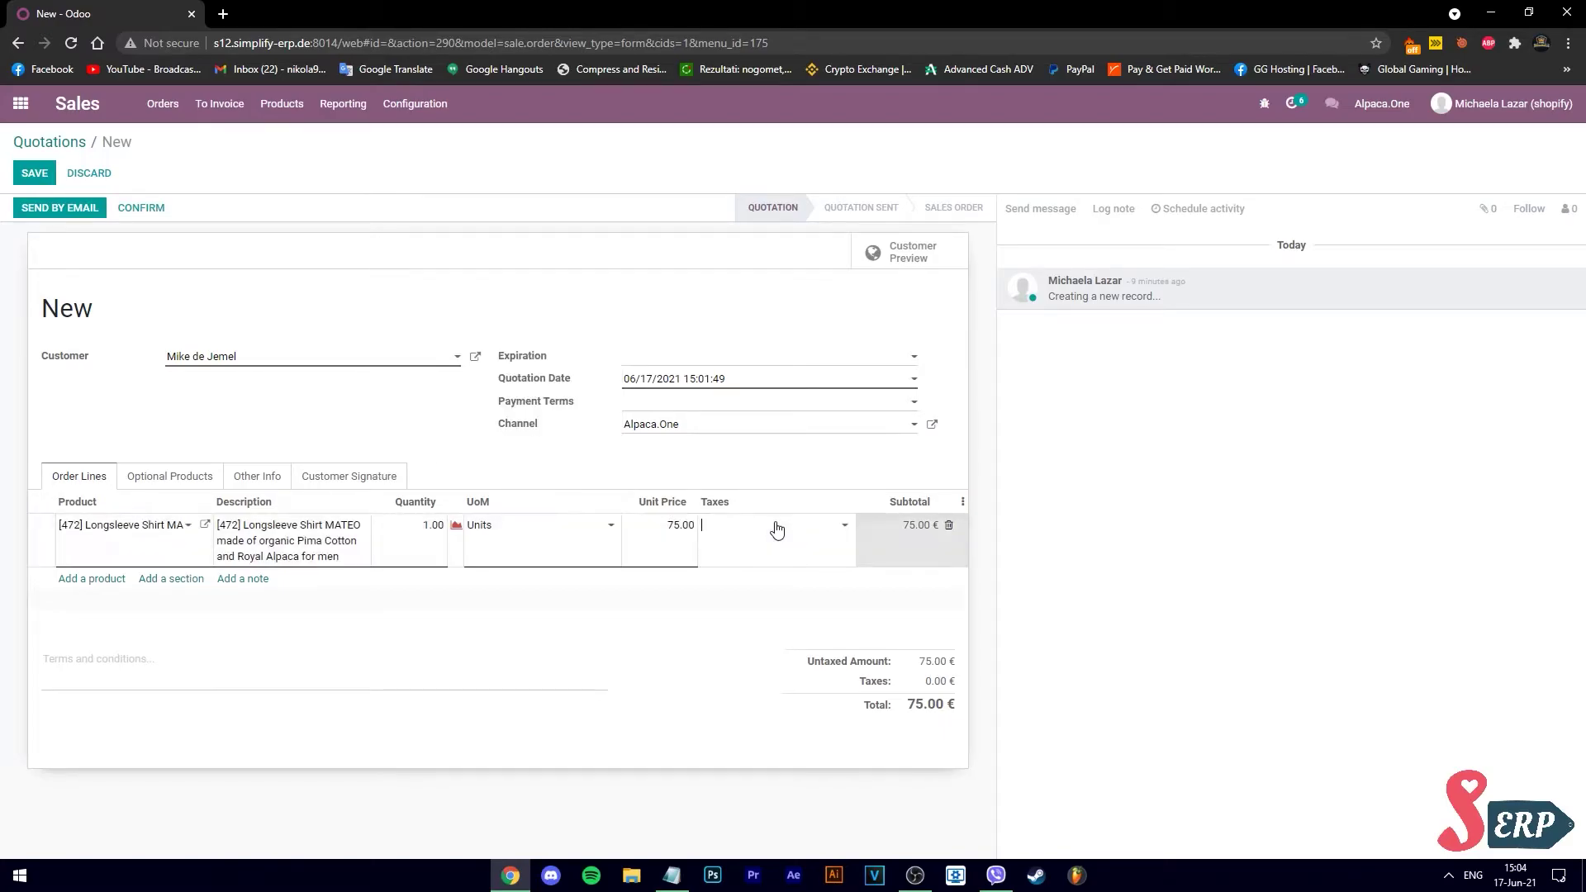
left_click(780, 527)
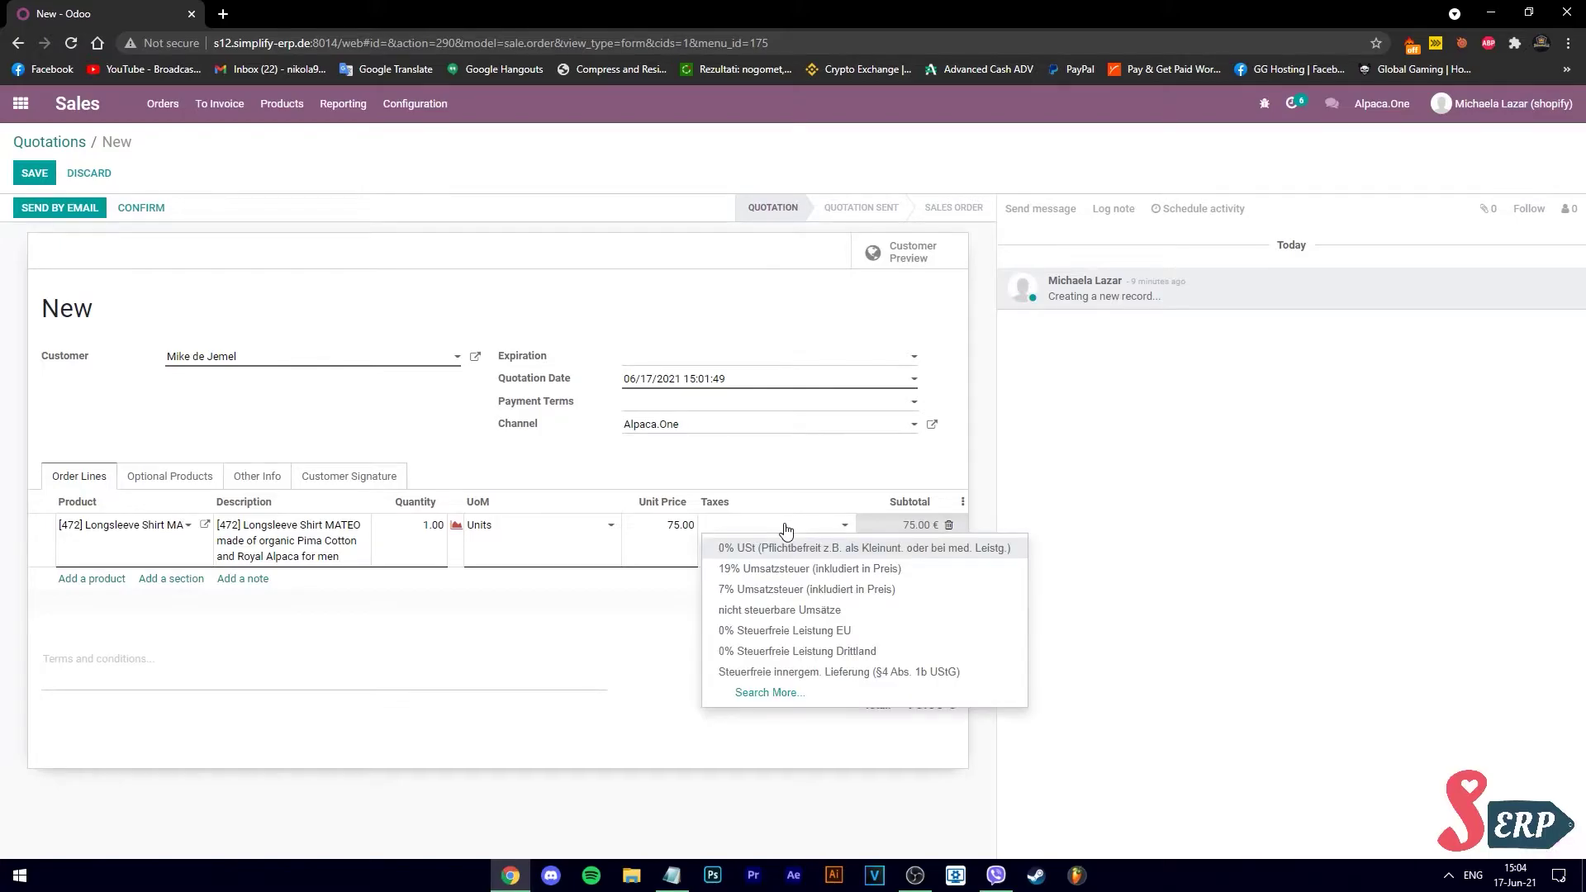
type("netherlands")
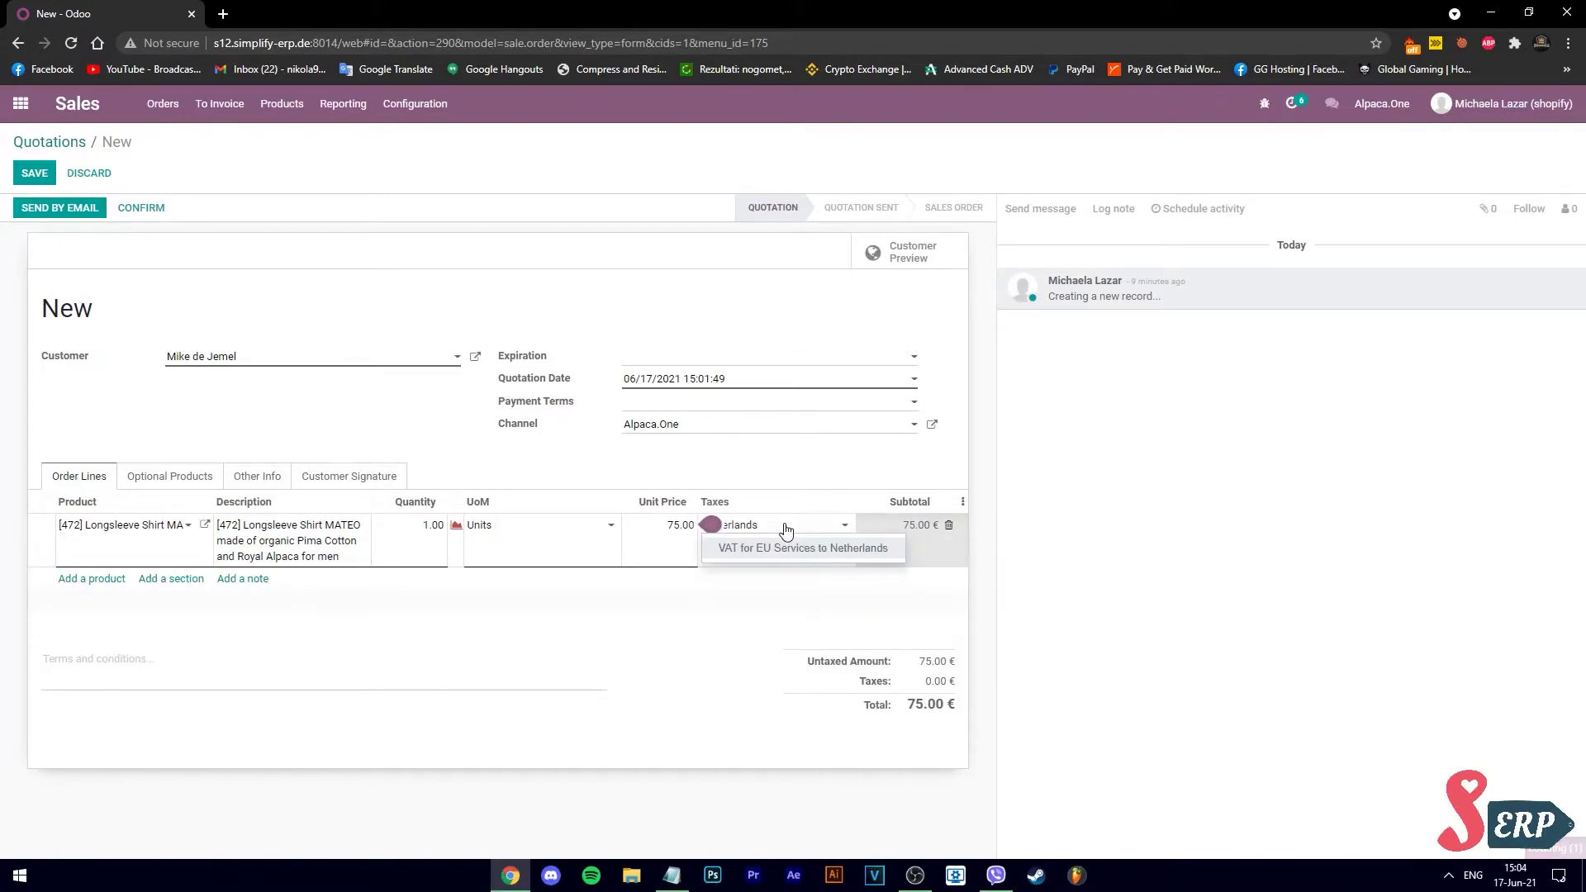
left_click(794, 549)
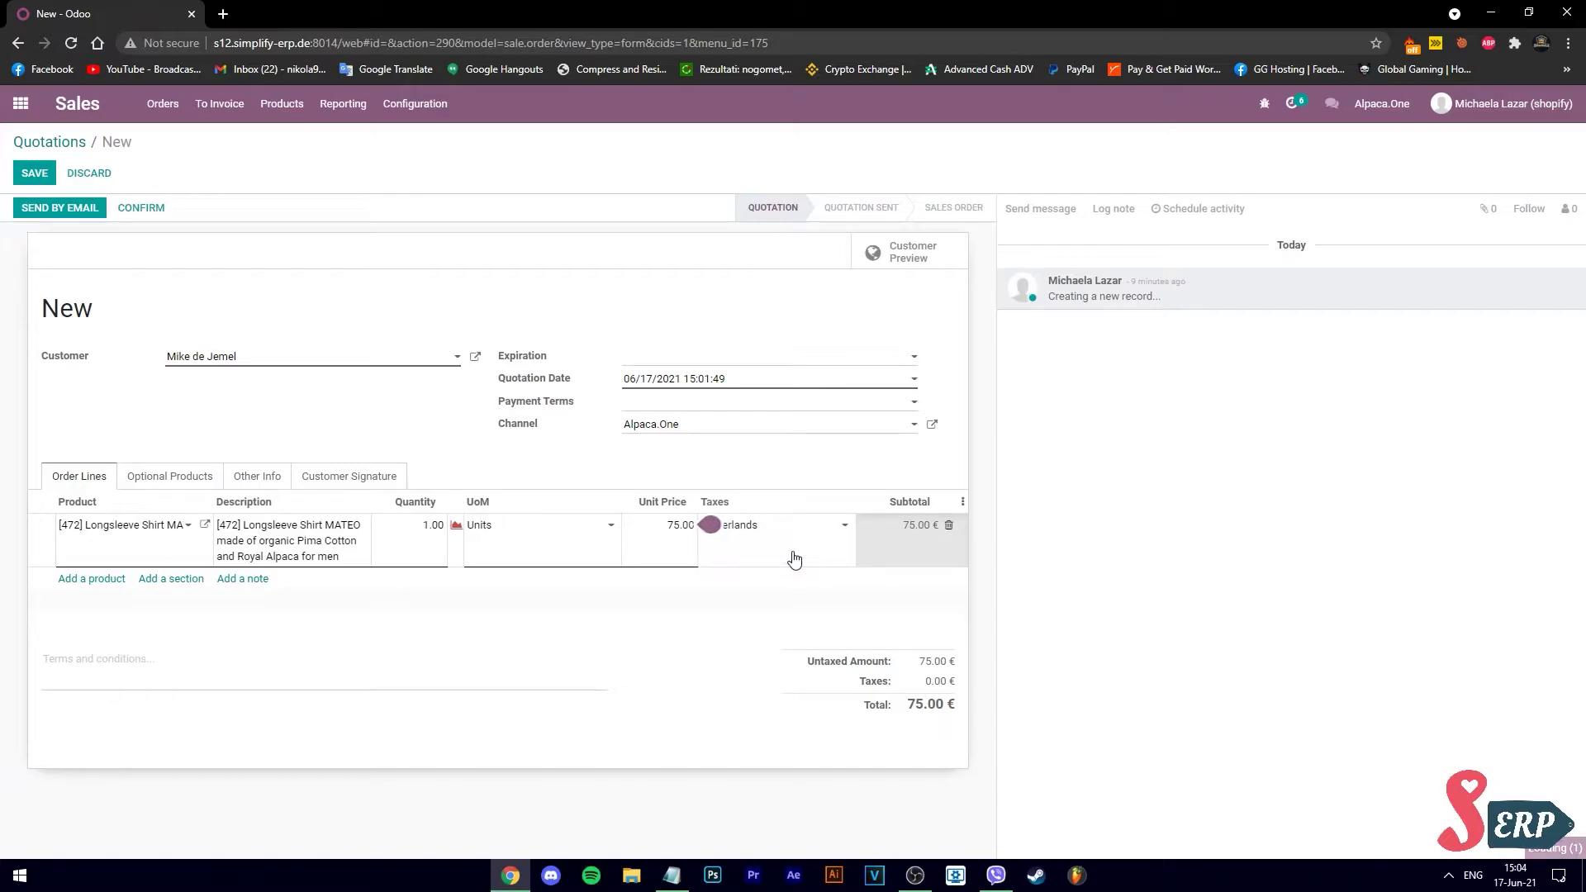
left_click(924, 620)
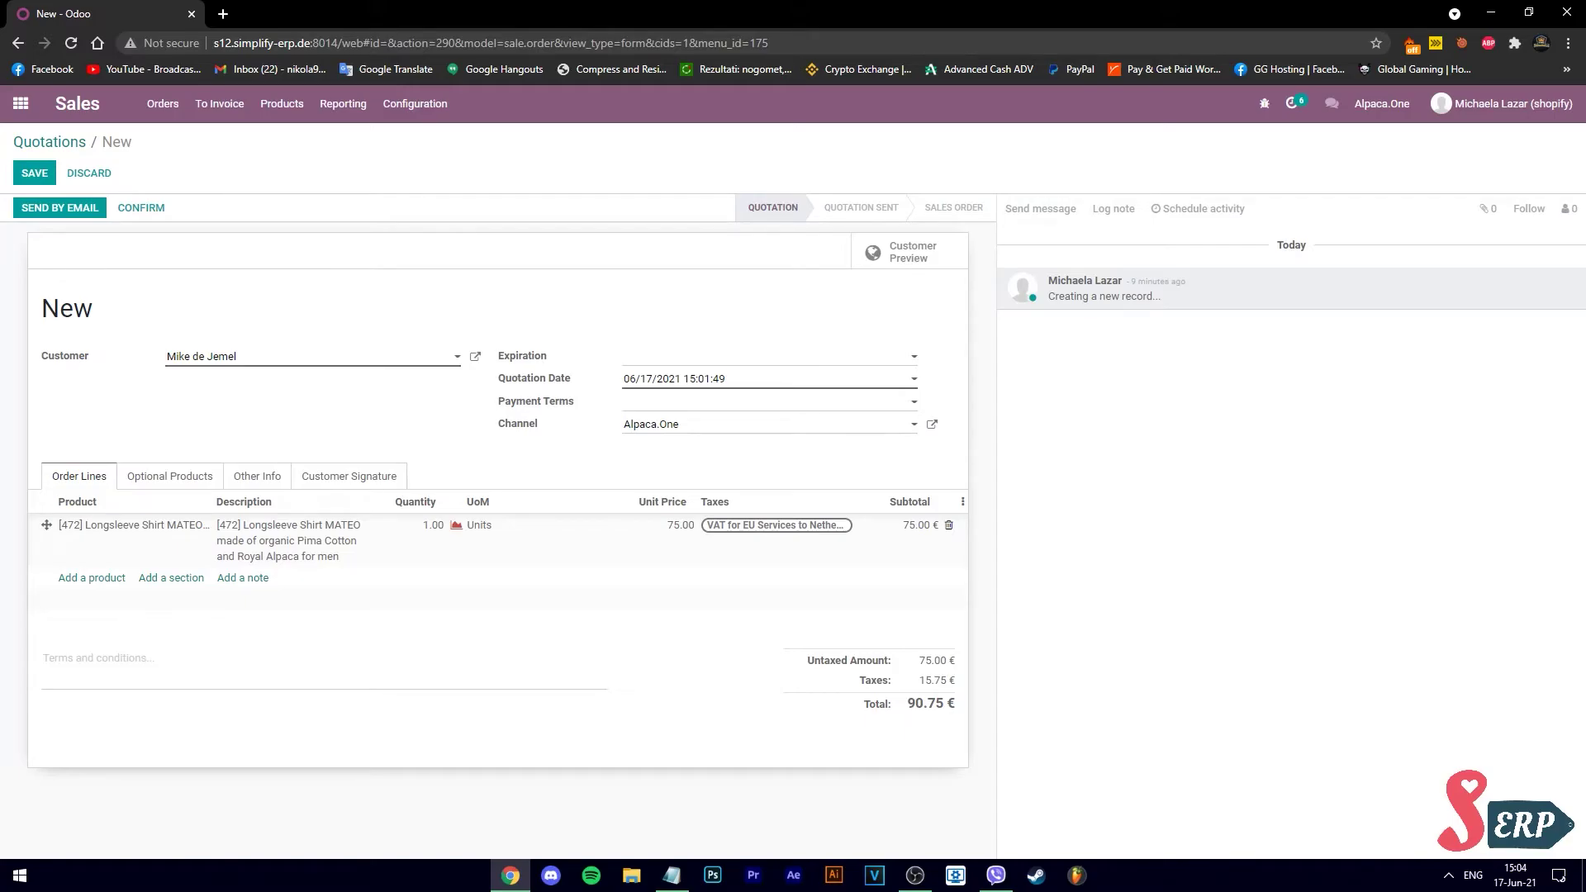
Step: Save the Netherlands quotation as S00028 and start another new quotation
left_click(35, 173)
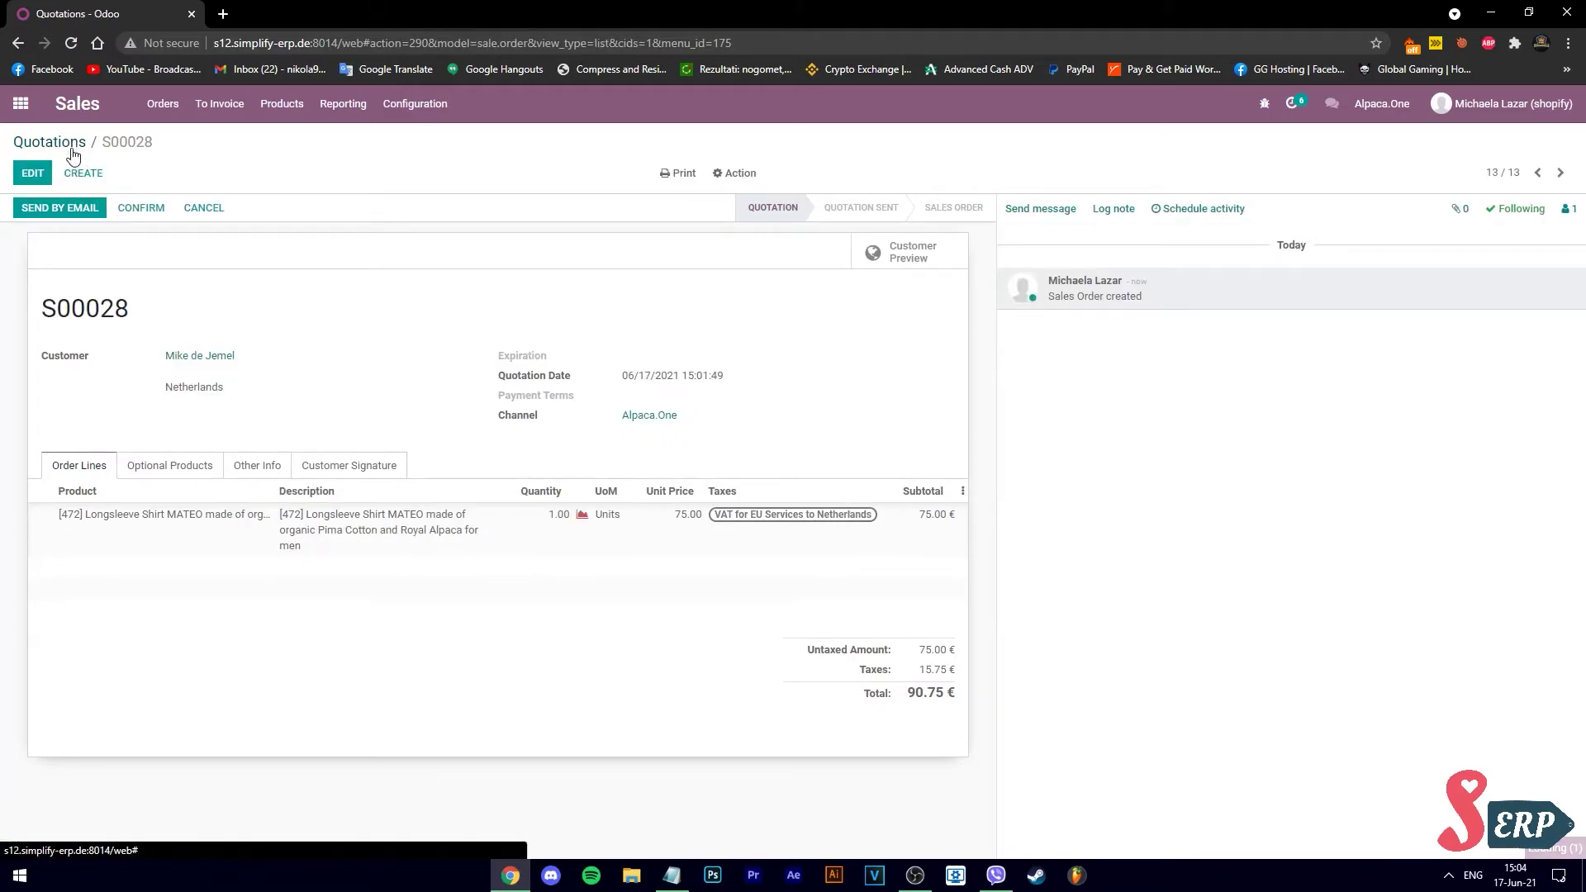
left_click(50, 142)
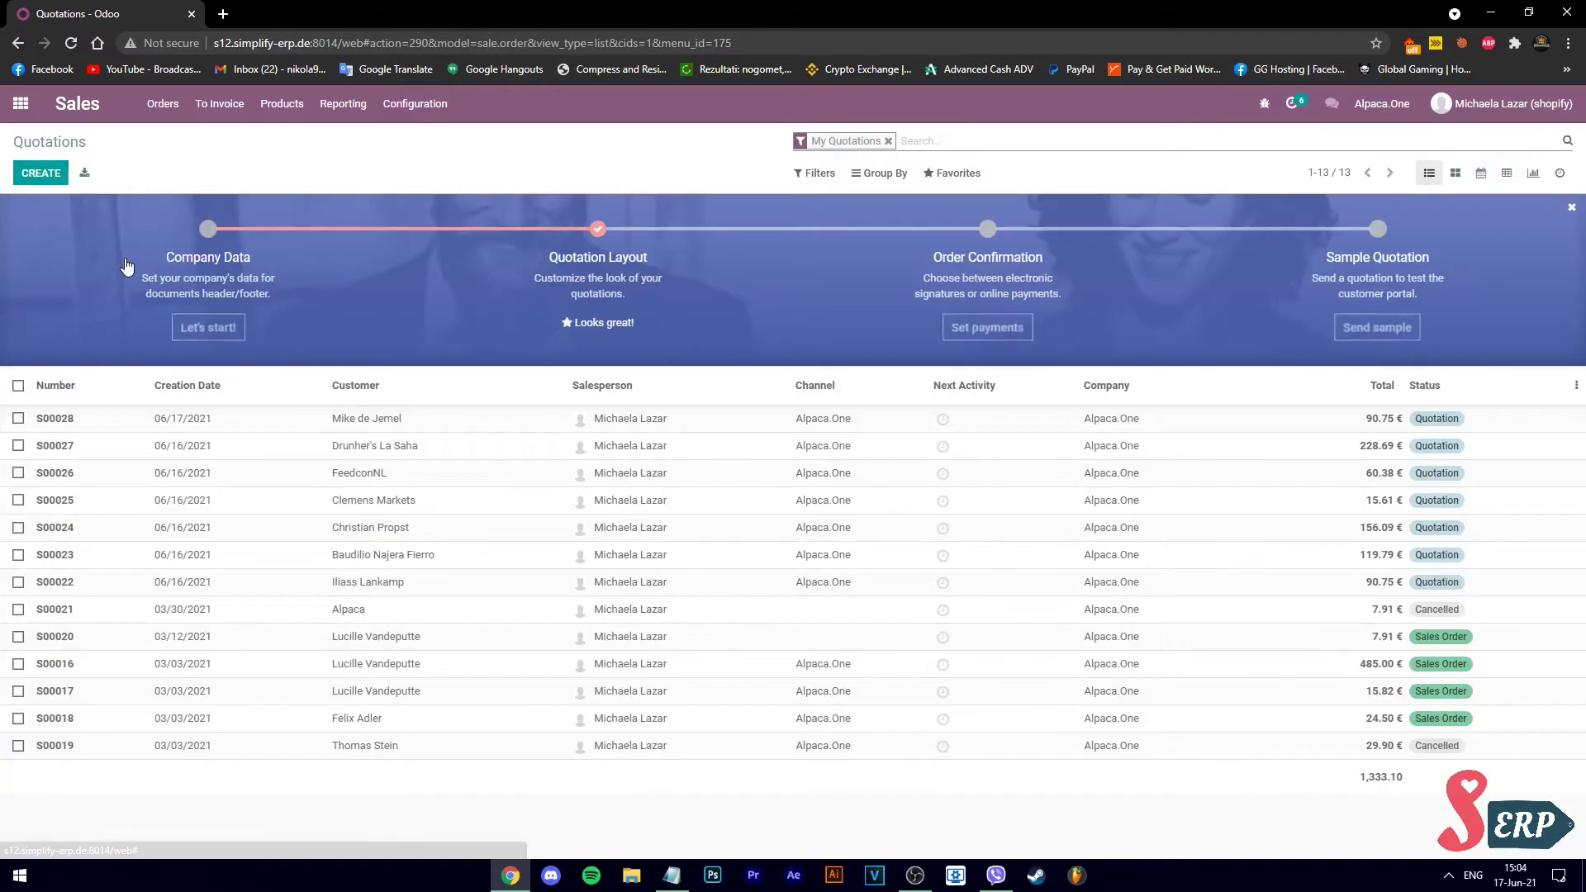
left_click(42, 173)
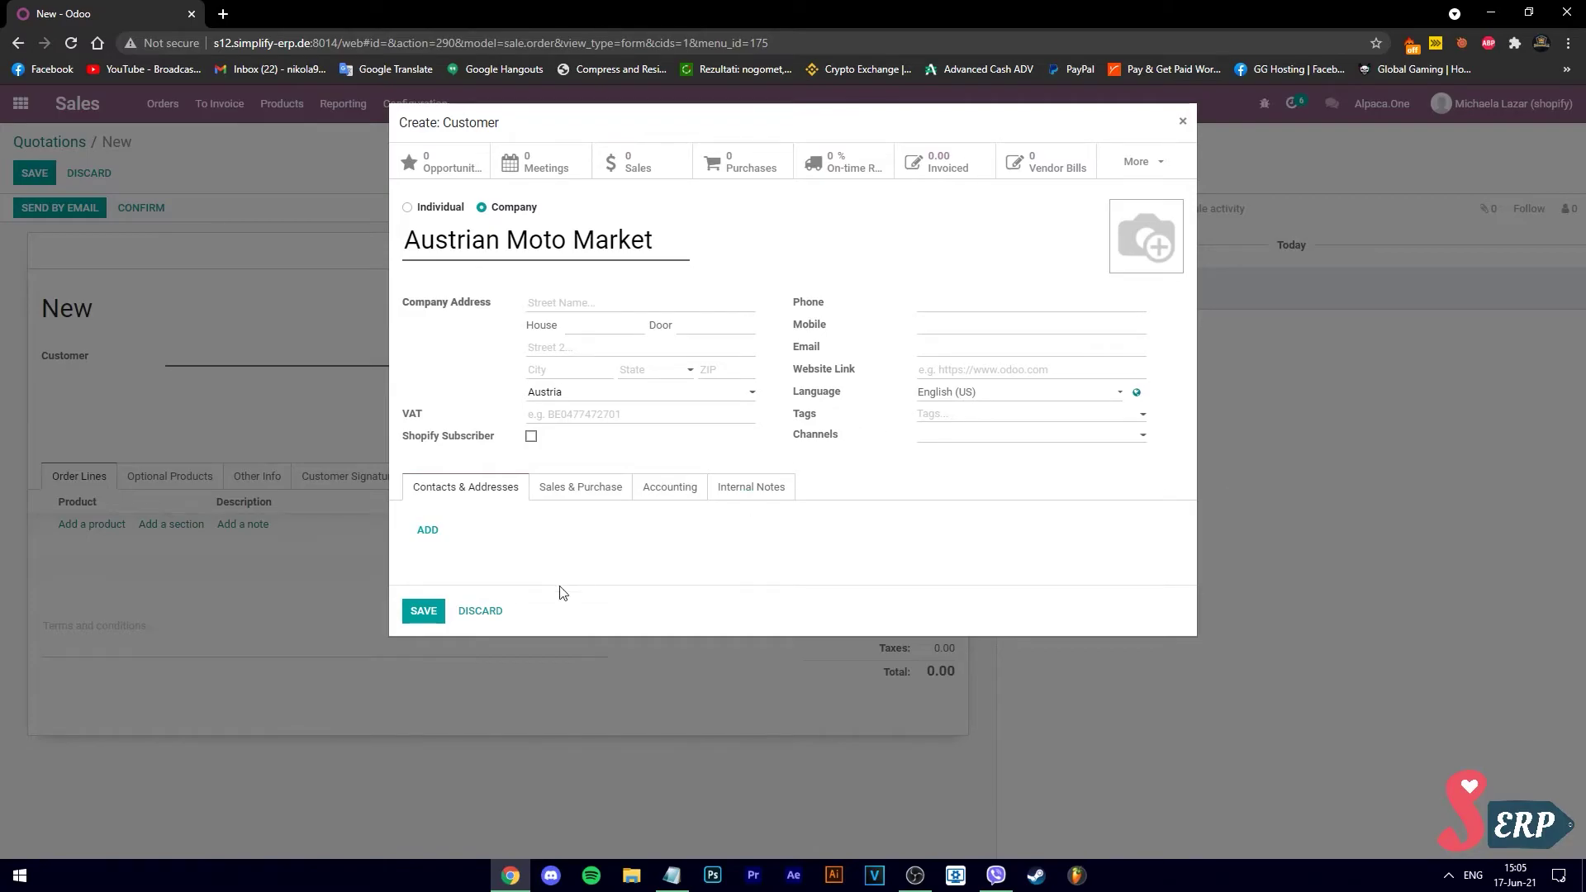
Step: Save customer Austrian Moto Market and add a Longsleeve Shirt MATEO (anthrazit, M) line
left_click(423, 610)
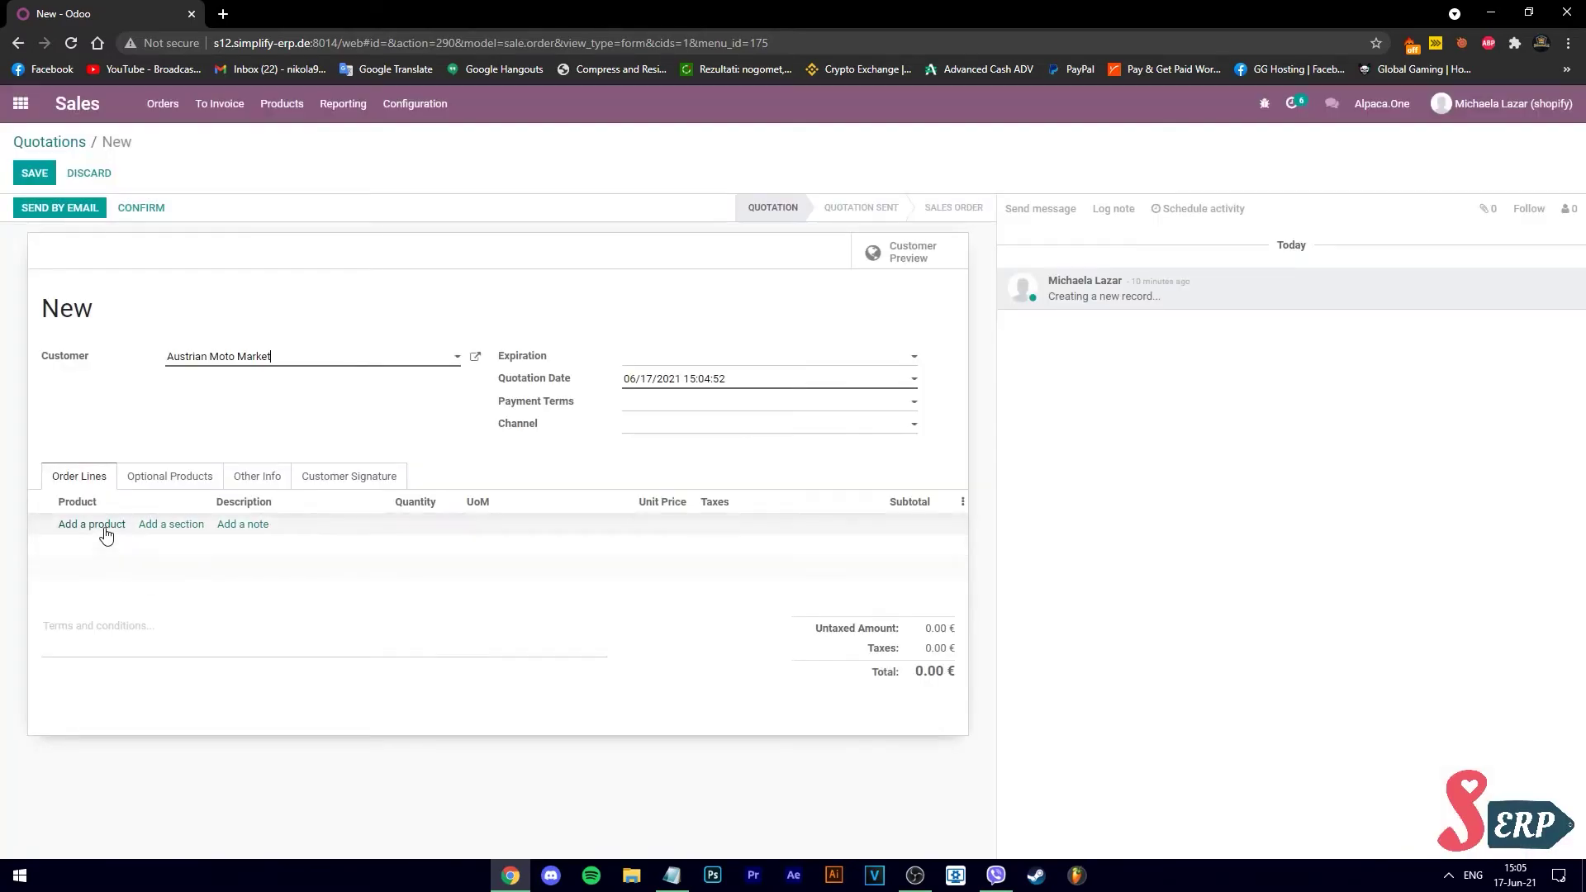
left_click(92, 525)
type("shirt")
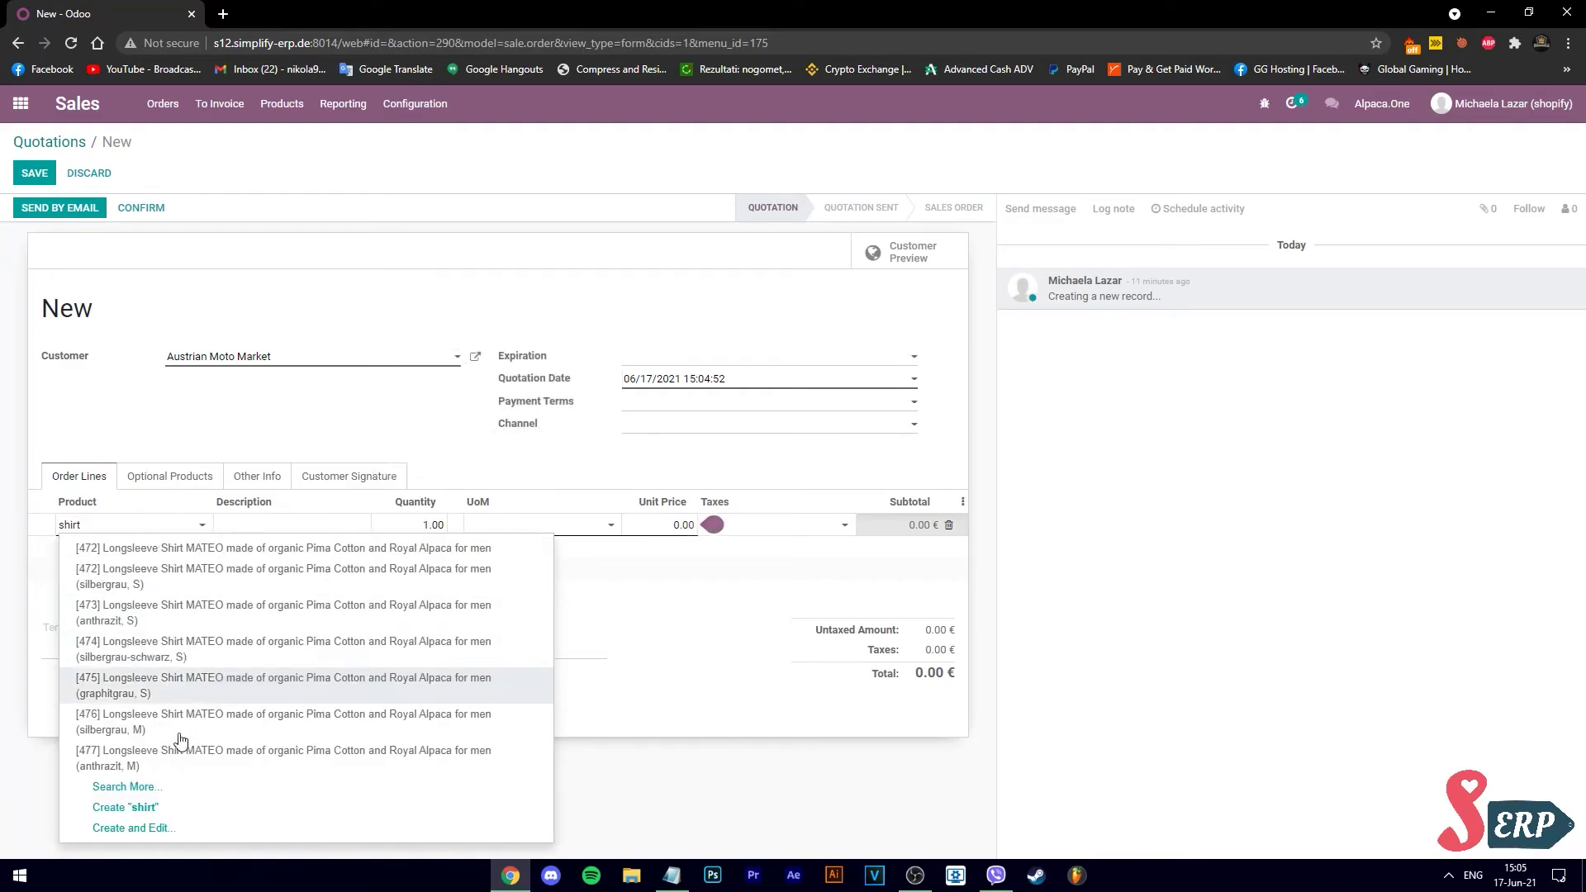
left_click(180, 761)
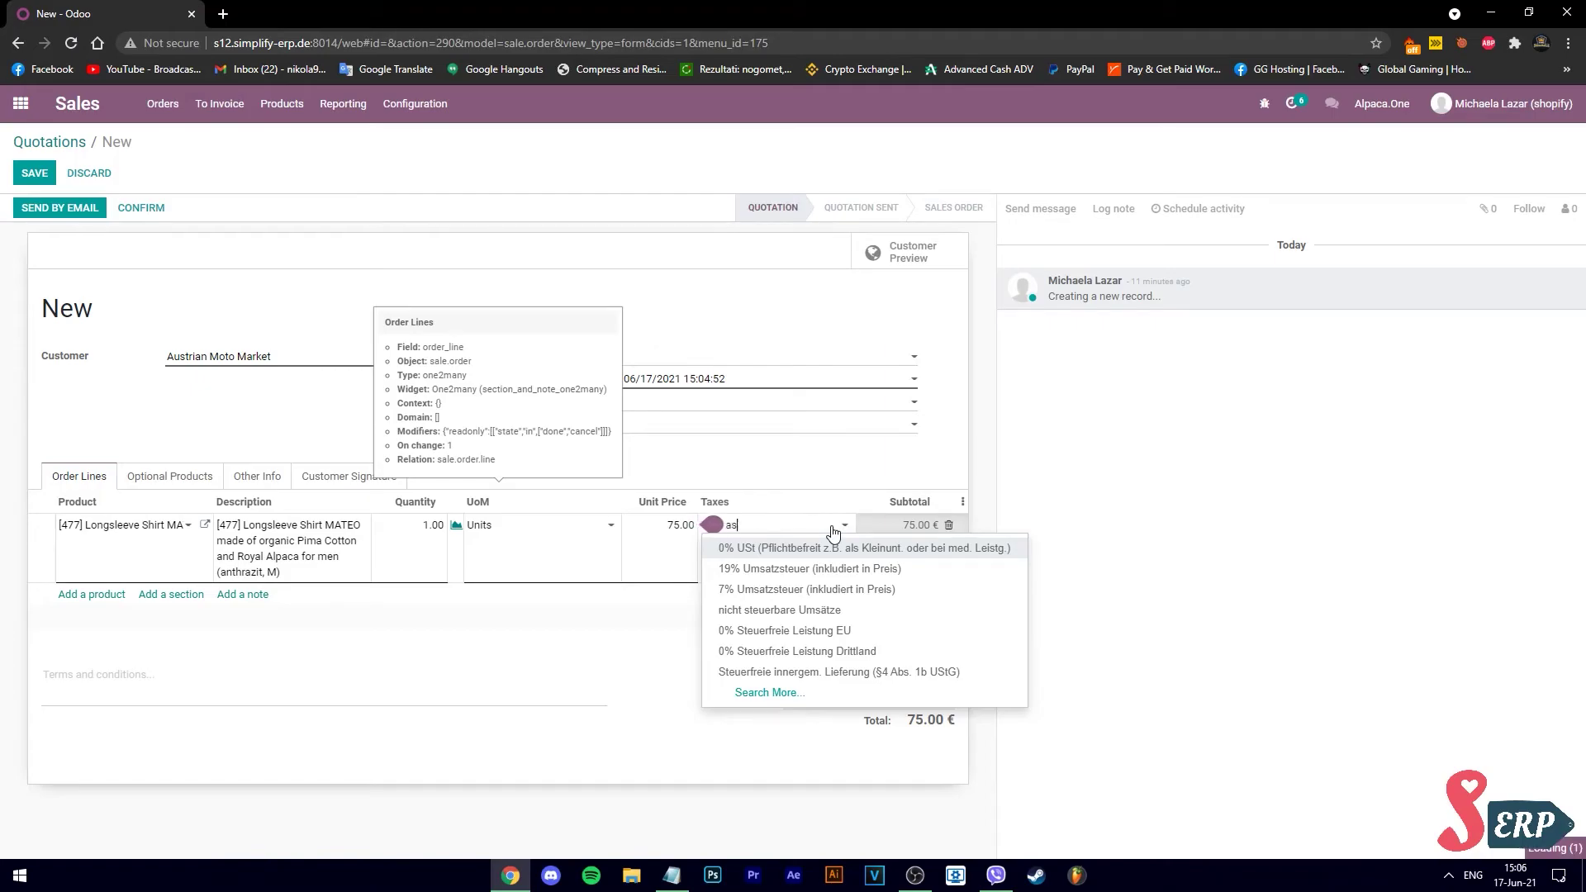
Step: Apply VAT for EU Services to Austria to the shirt line, adding 15.75 € tax
key("Escape")
type("a")
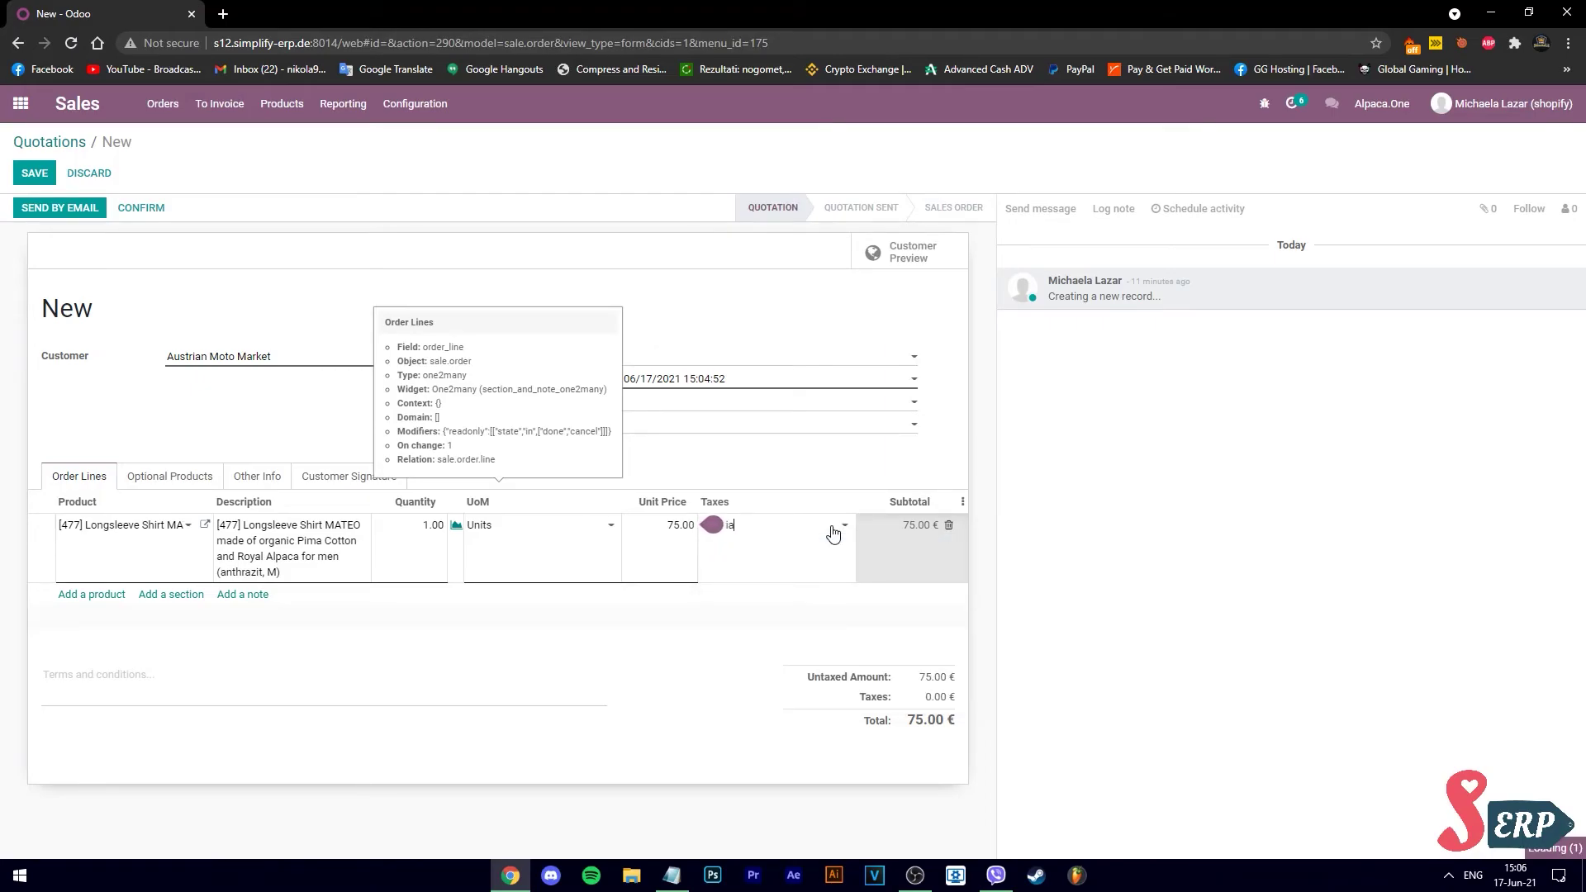
key("Return")
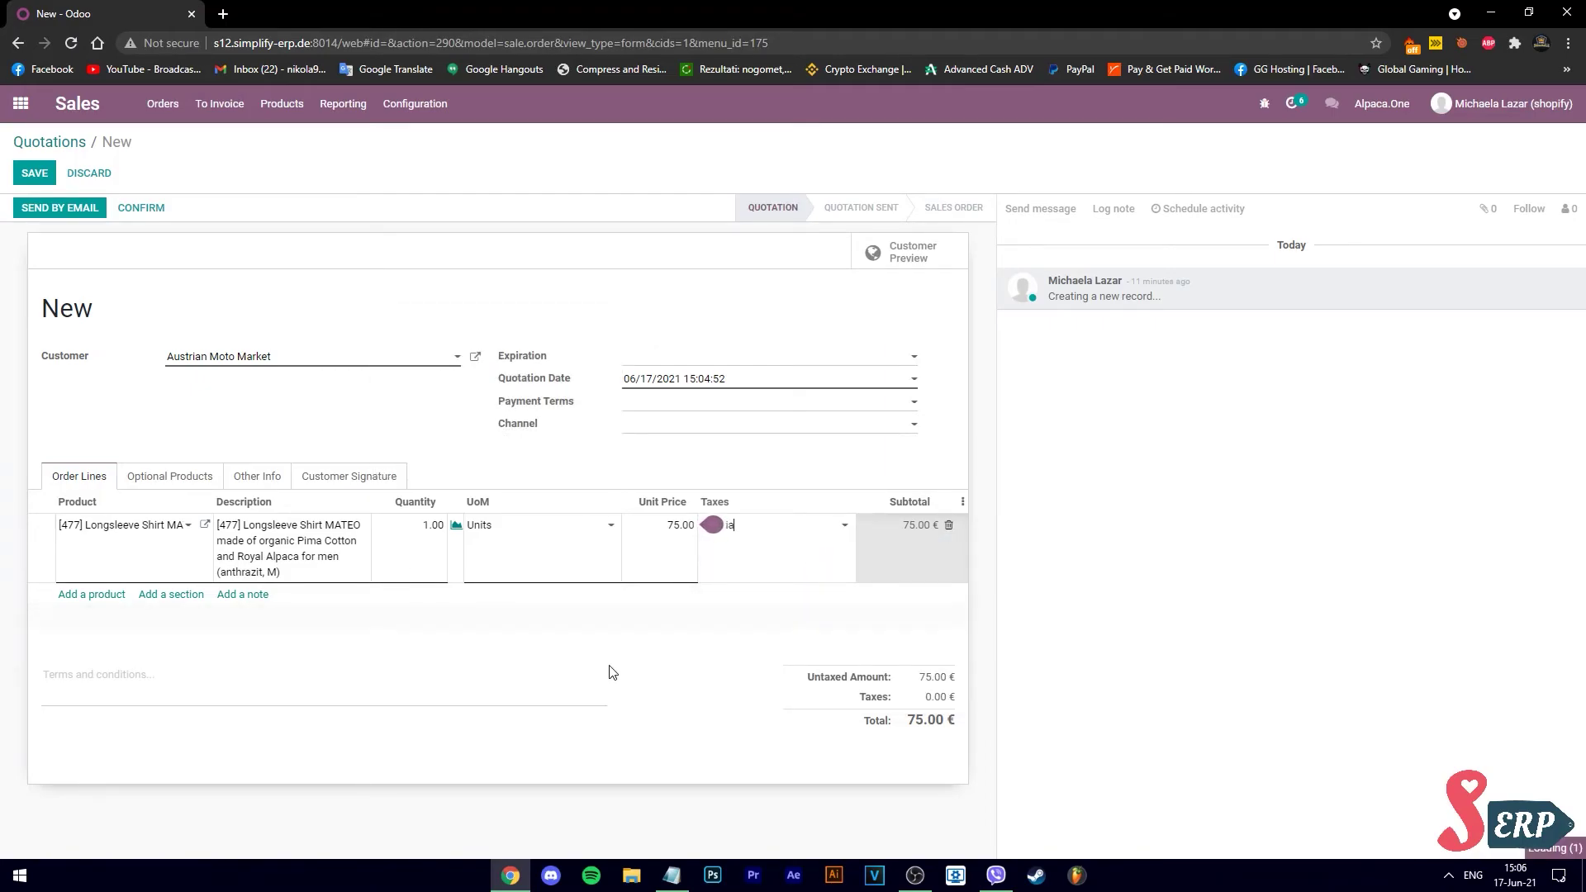
left_click(571, 669)
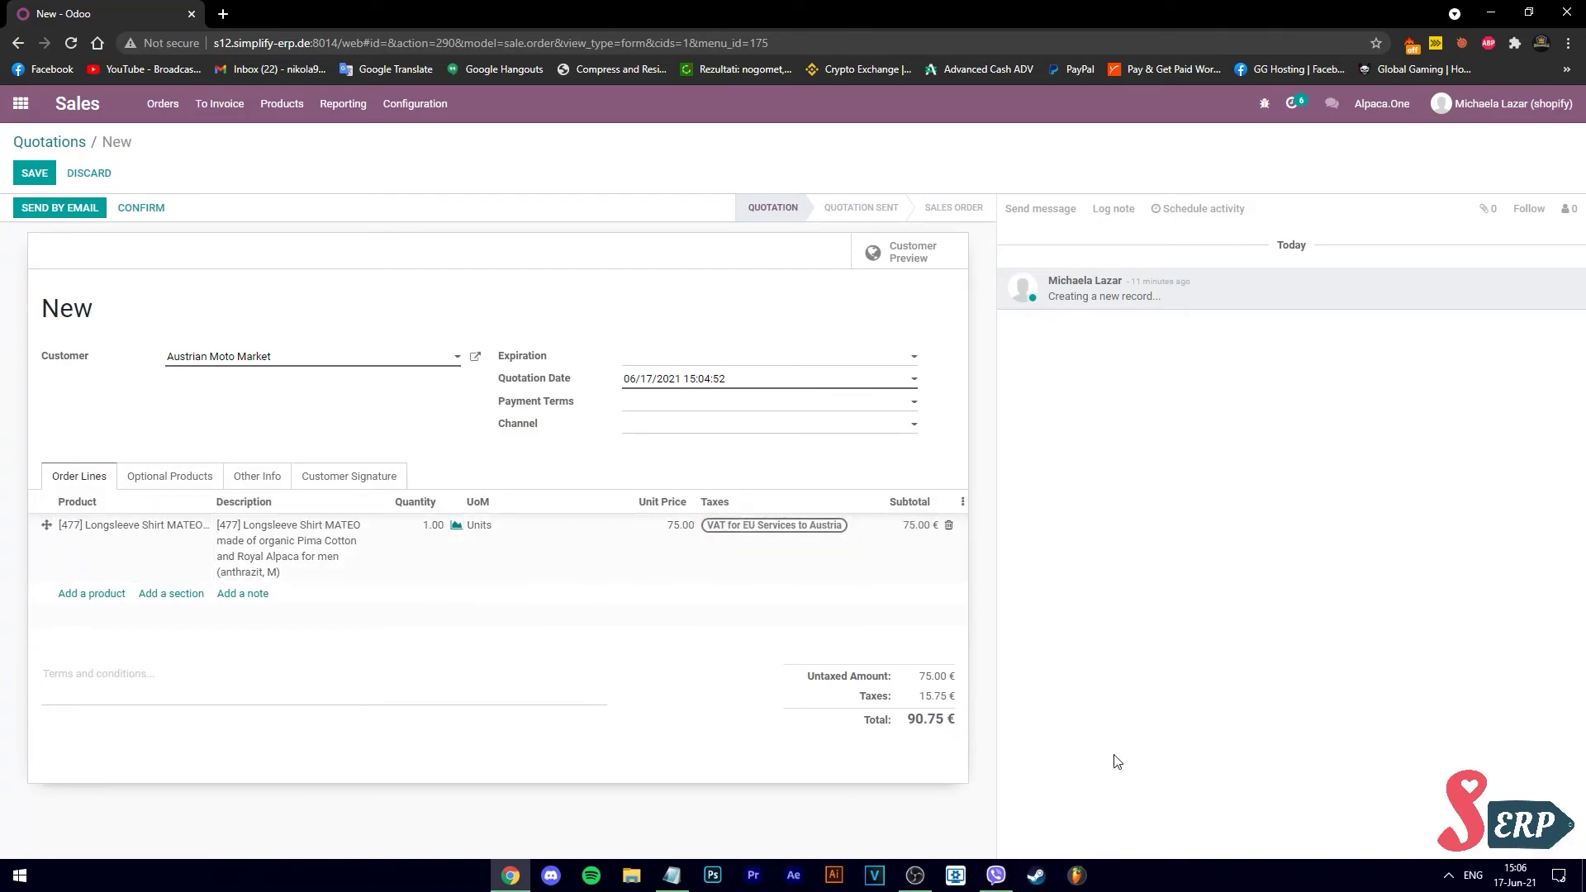
left_click_drag(952, 697, 859, 696)
left_click(863, 703)
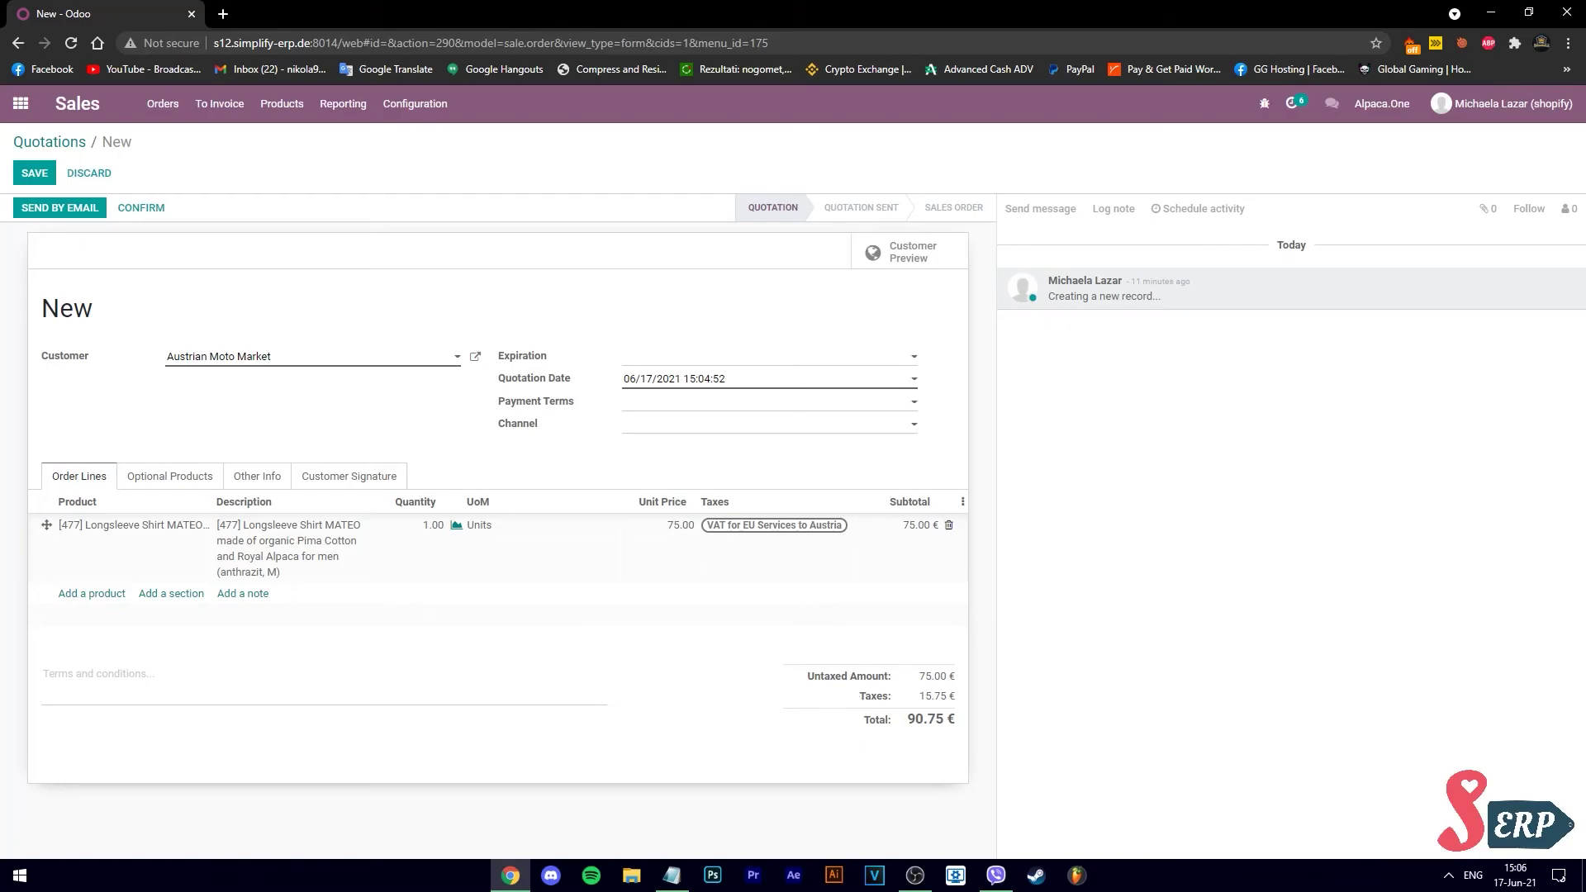